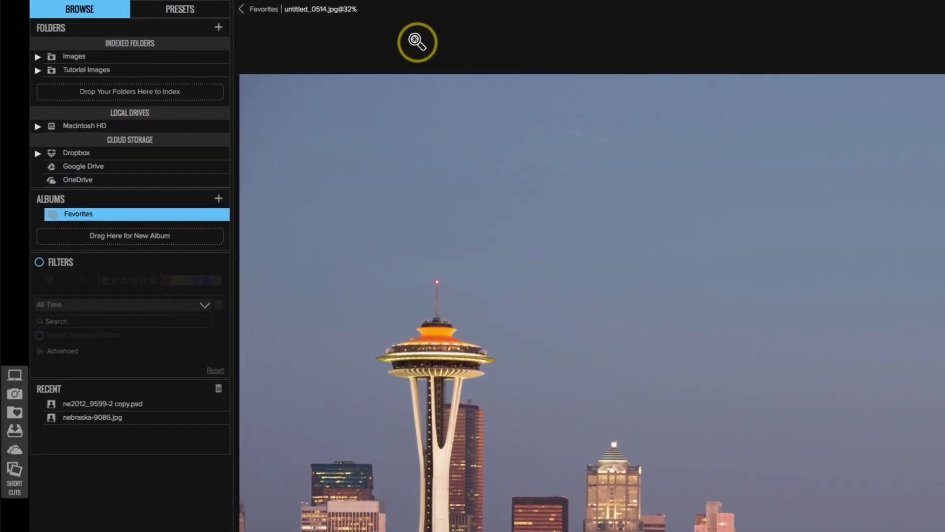
Step: Use the Extras Manager to import all three images from the Desktop folder "Nicolesy - Free Heirloom Overlays" into Textures
mouse_move(140, 2)
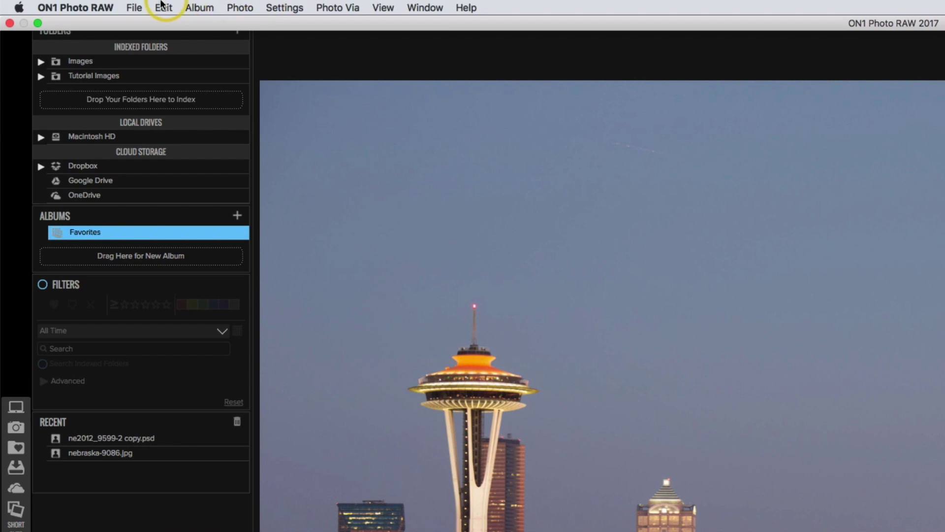
click(138, 7)
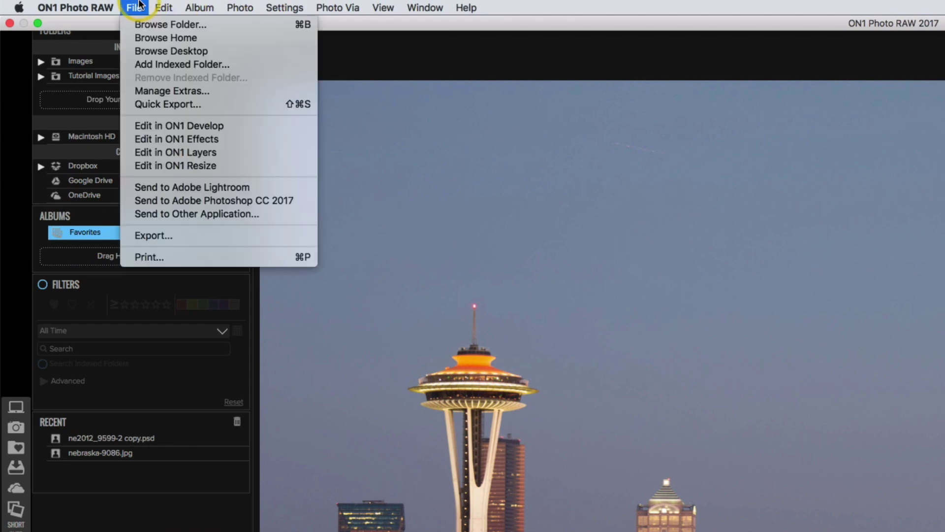
click(185, 91)
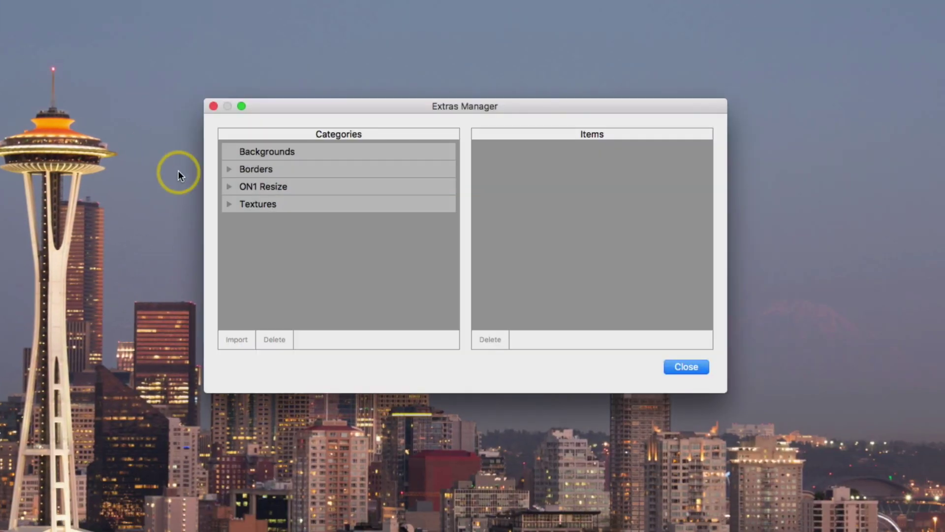
click(258, 205)
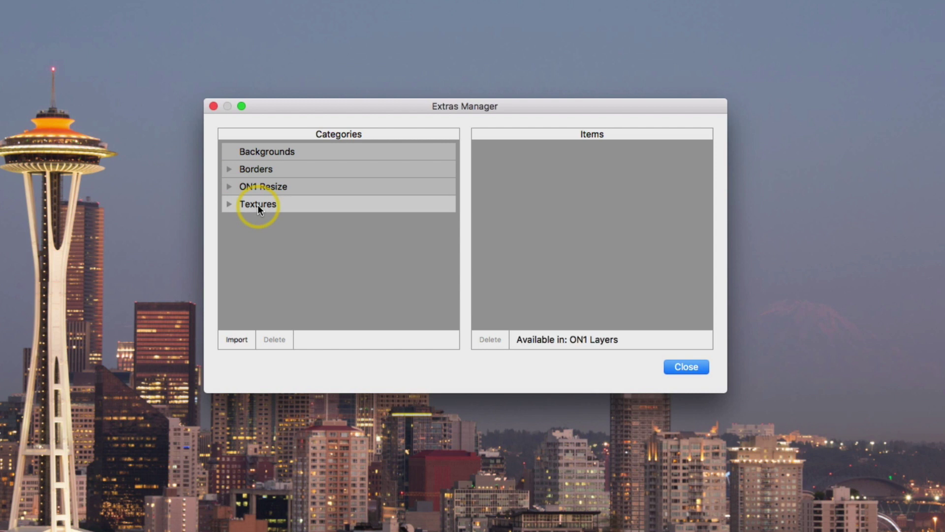
click(238, 338)
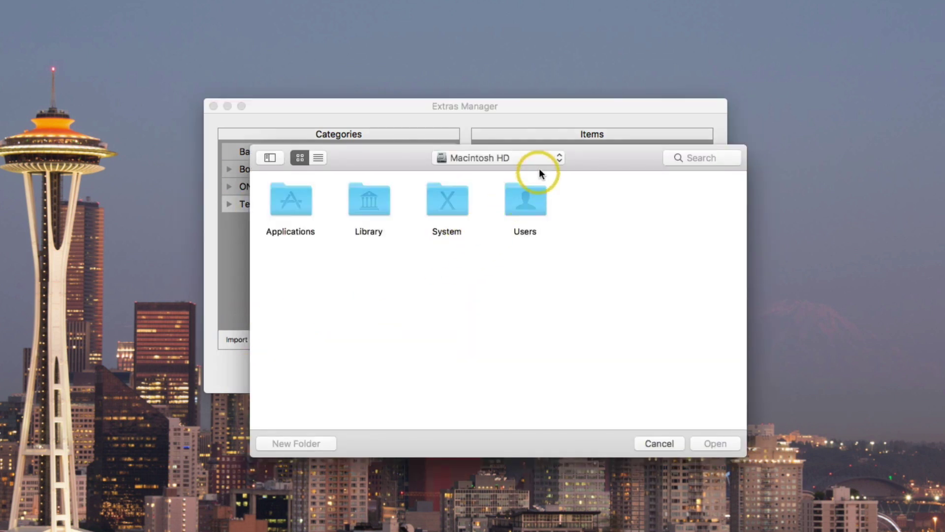
click(542, 157)
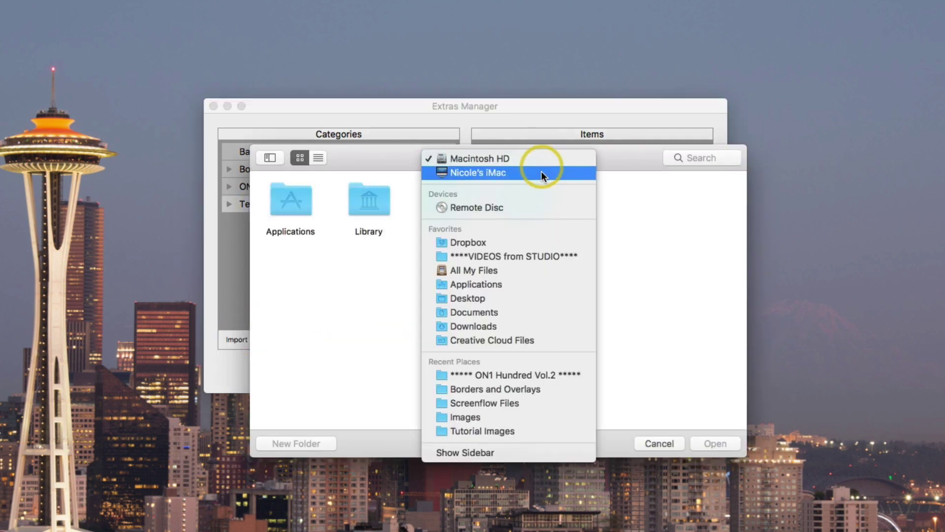
click(528, 298)
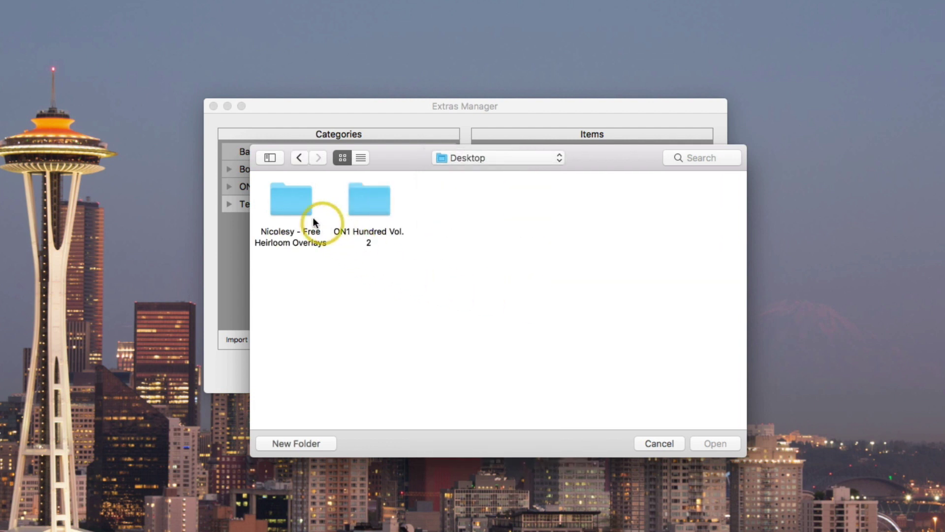
double_click(279, 201)
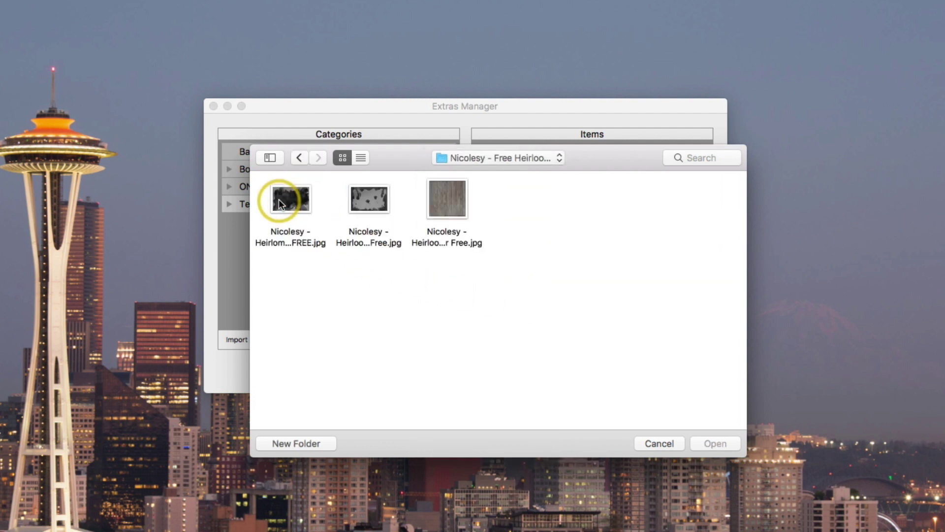
drag(515, 190, 299, 200)
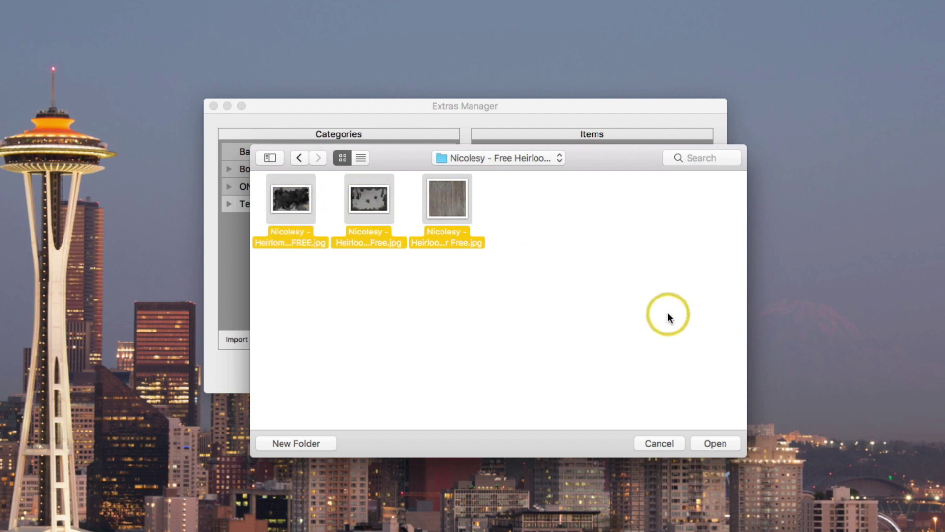
click(716, 444)
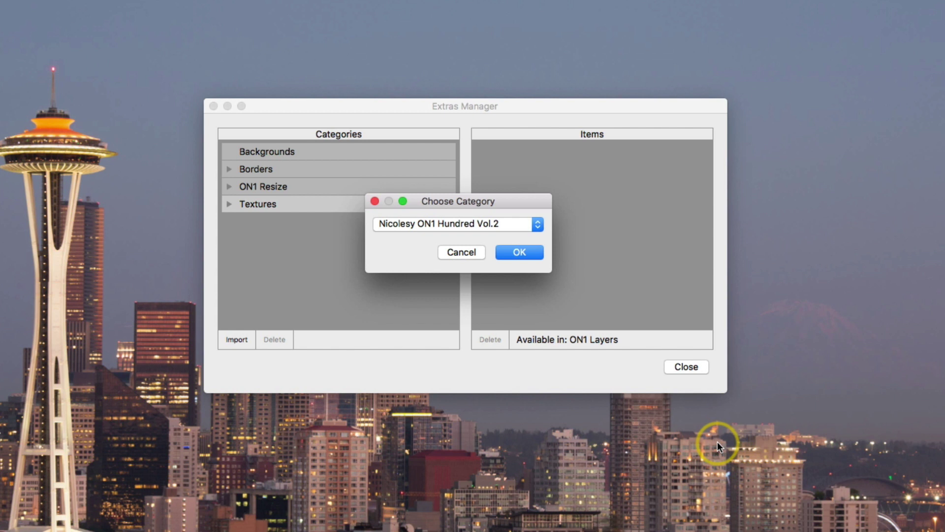
Step: Add a category named "Nicolesy" for the imported textures, complete the import and close the Extras Manager
click(527, 224)
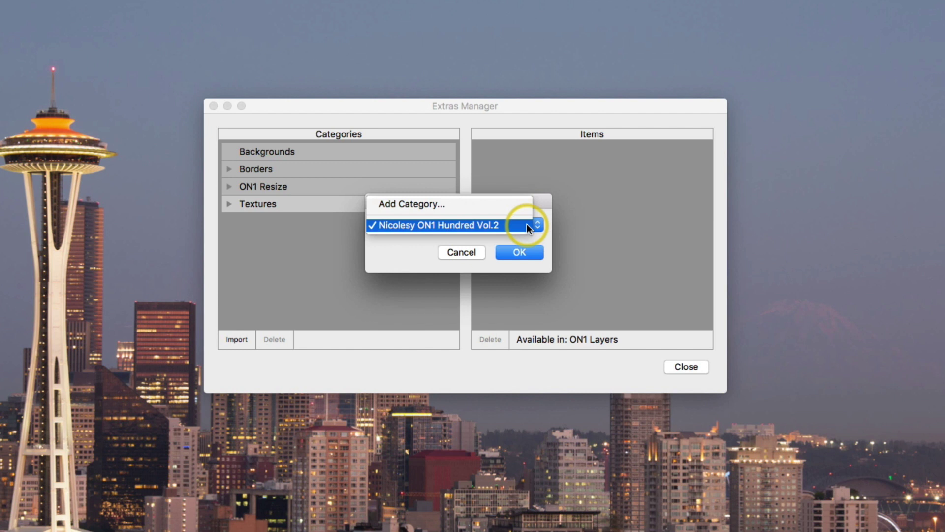
click(495, 200)
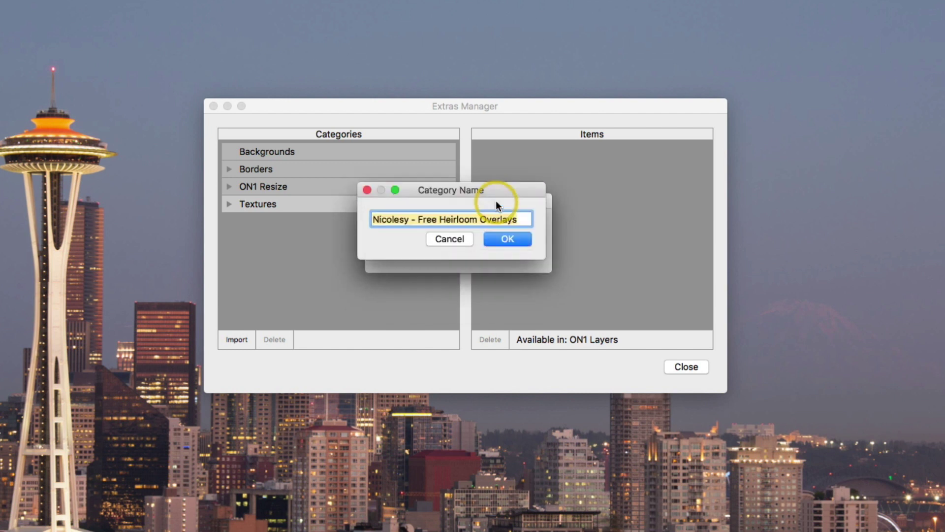
text(N)
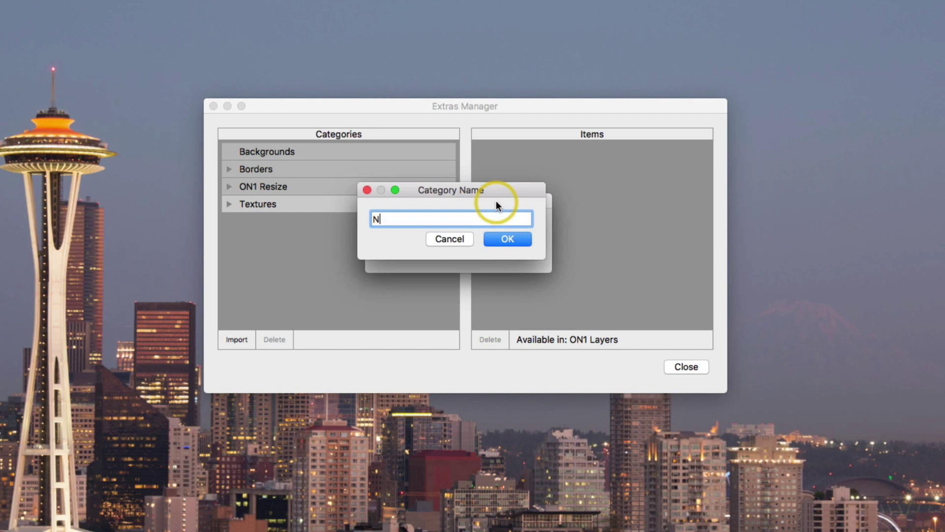
text(icolesy)
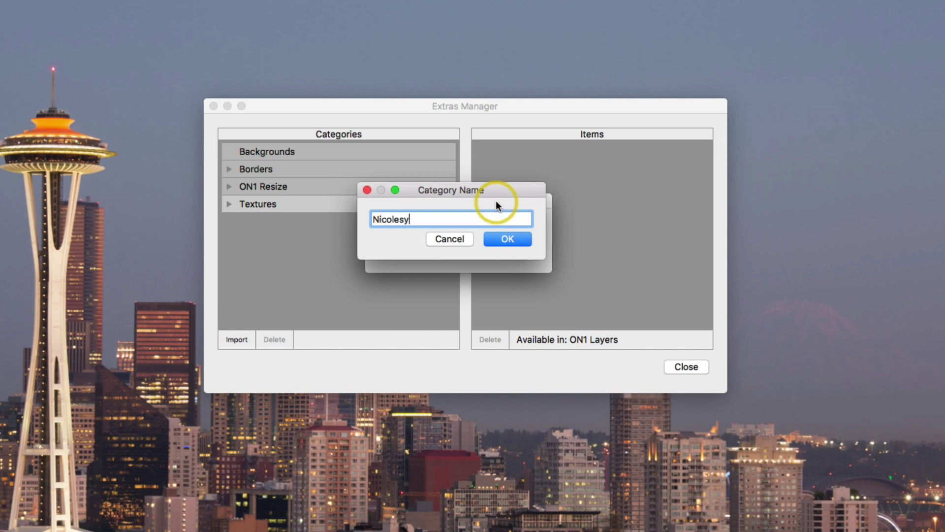
click(508, 239)
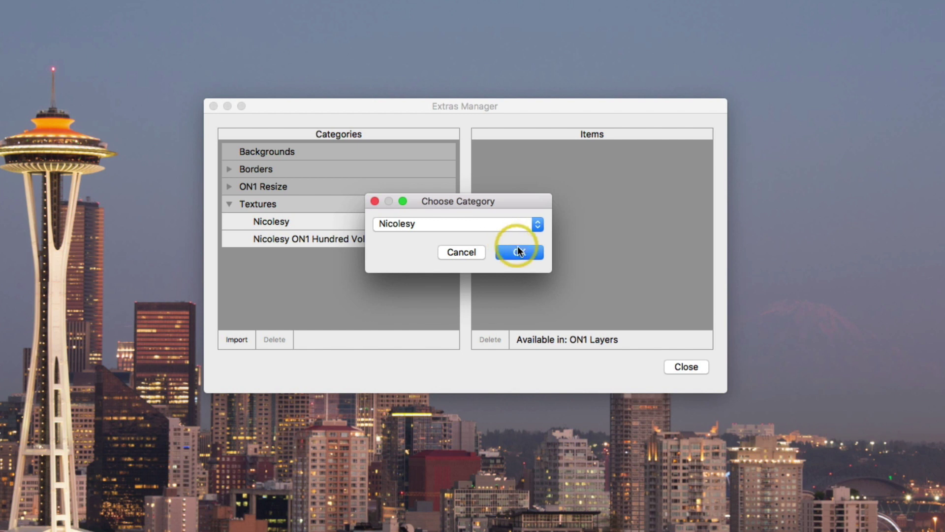
click(522, 253)
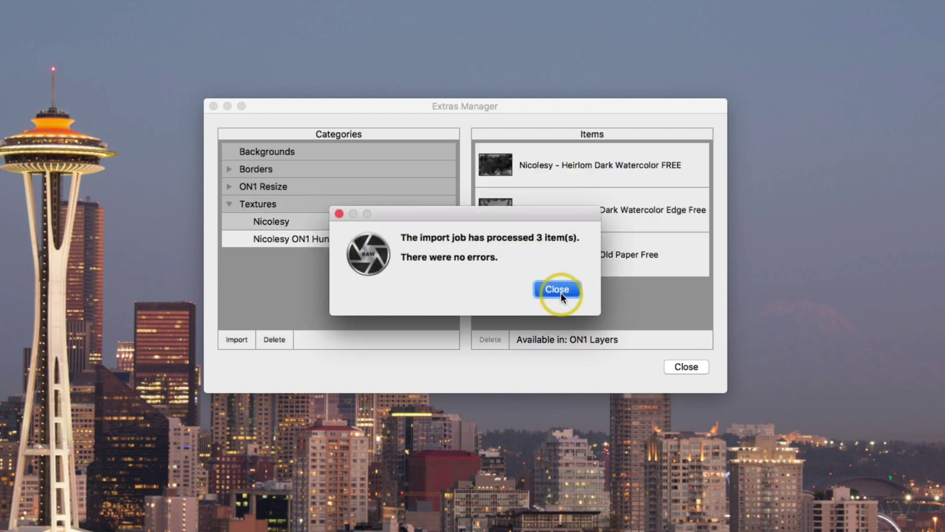
click(561, 294)
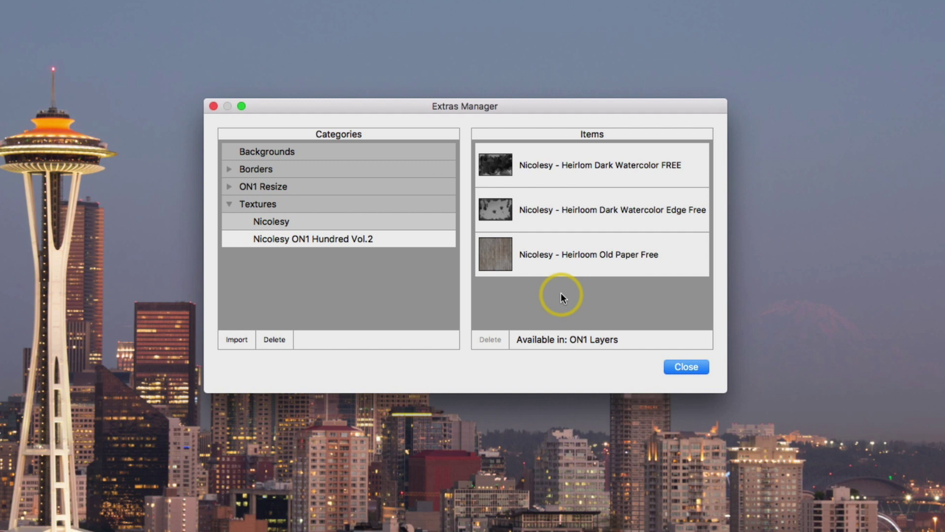
click(686, 367)
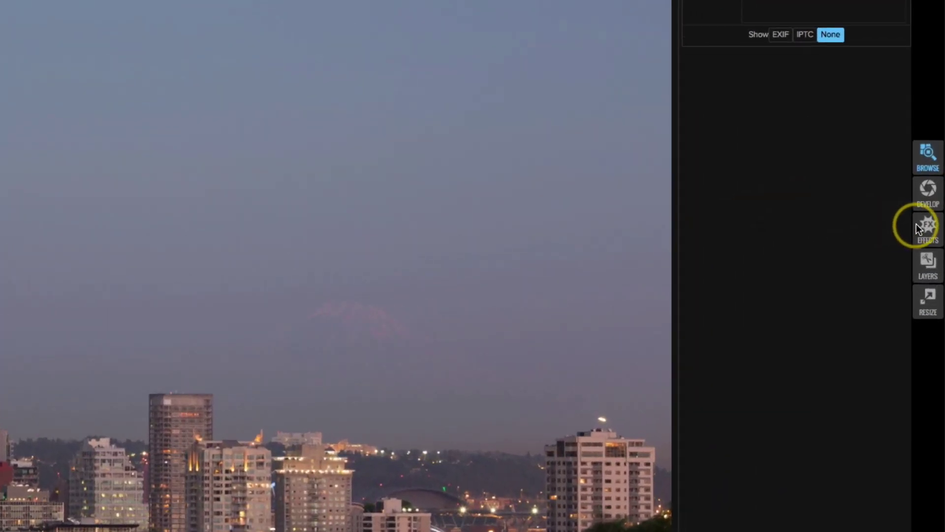
Step: Take the skyline photo into Effects, leave the Heirloom B&W preset category and hide the presets panel
click(928, 227)
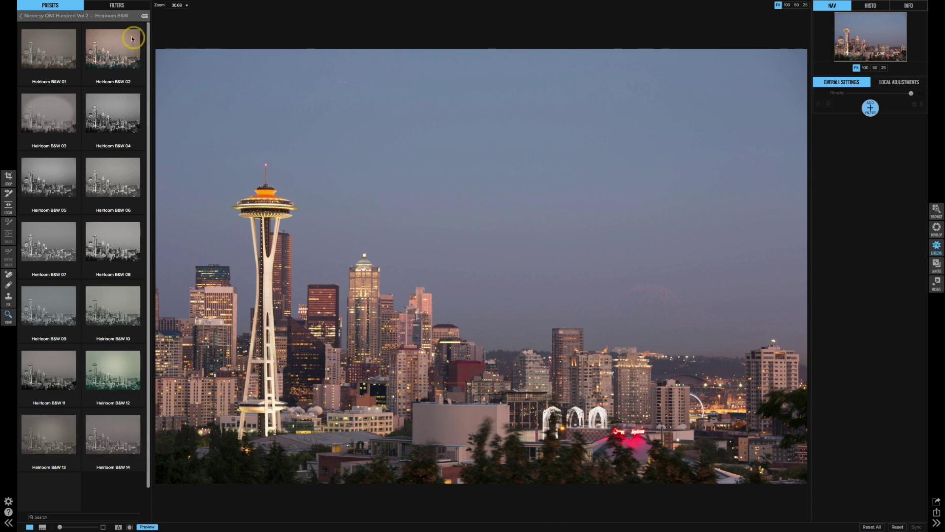
click(35, 15)
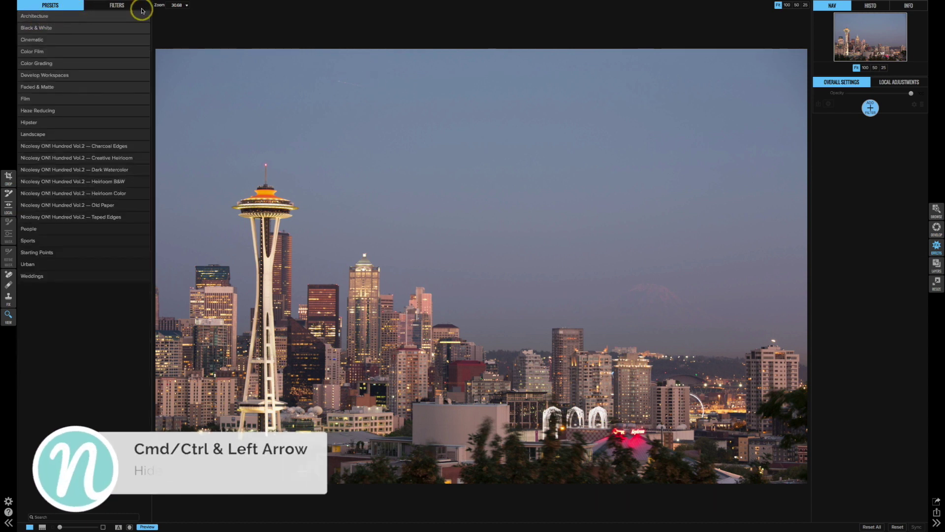
key(ctrl+Left)
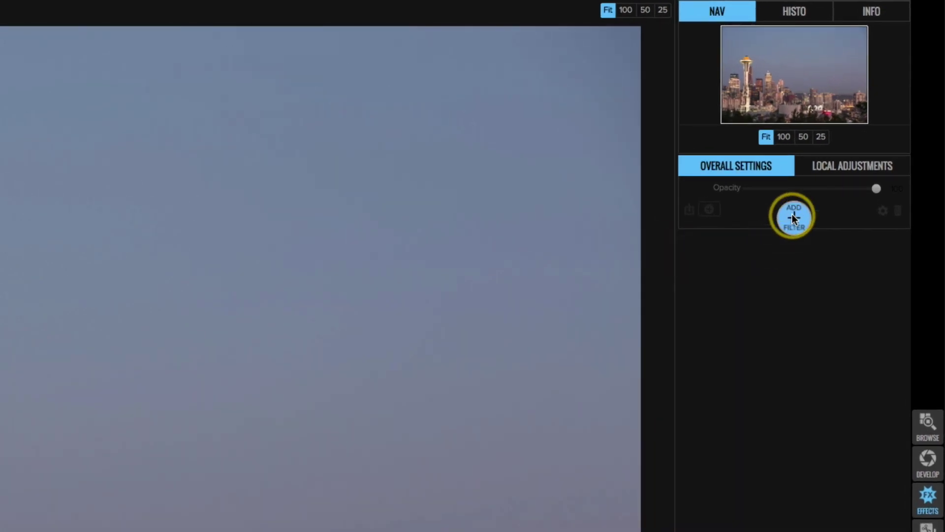
Step: Add a Textures filter to the photo and set its category to Nicolesy under My Textures
click(791, 216)
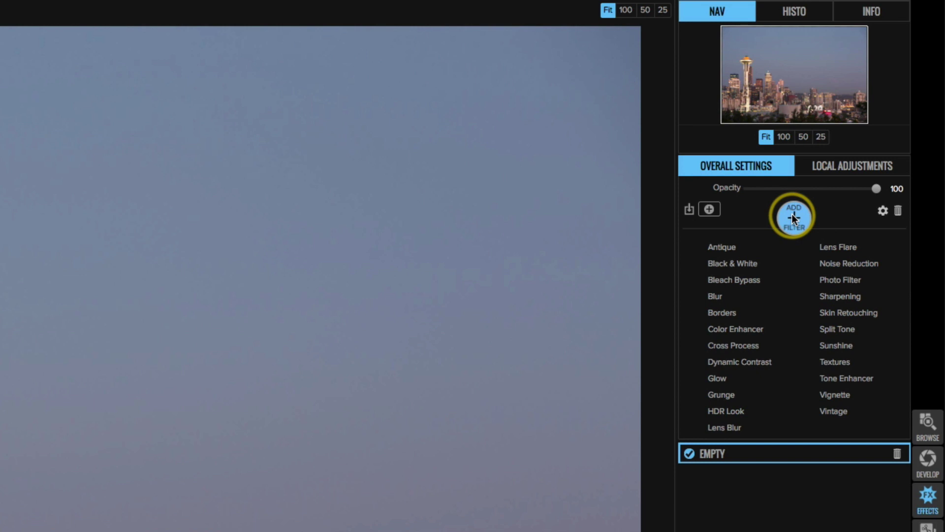
click(844, 363)
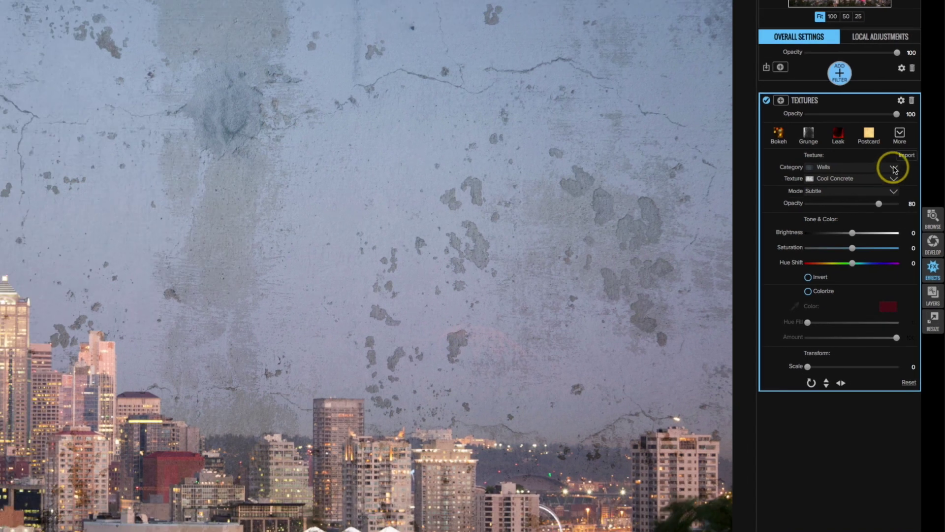
click(894, 169)
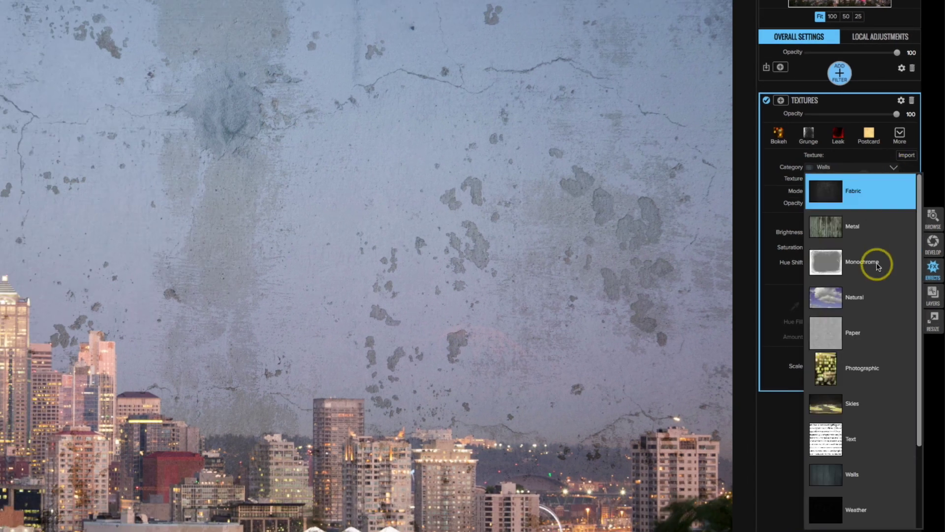
scroll(875, 264, down, 3)
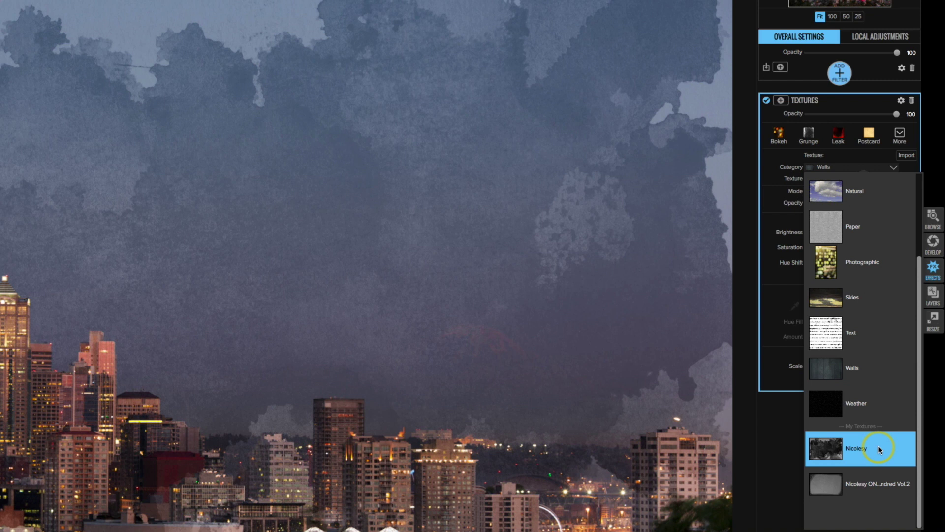
click(878, 447)
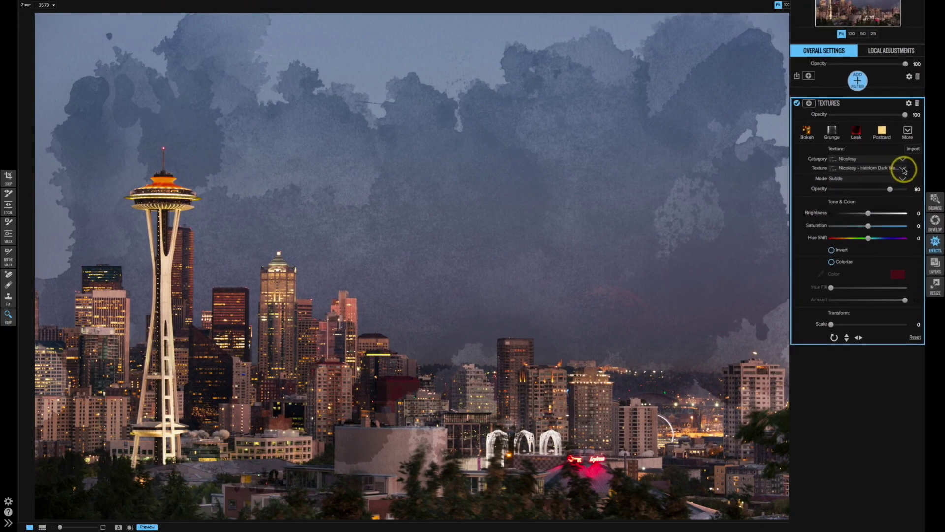
Step: Apply the "Nicolesy - Heirloom Old Paper Free" texture in Normal mode and compare the photo with the filter off and on
click(893, 178)
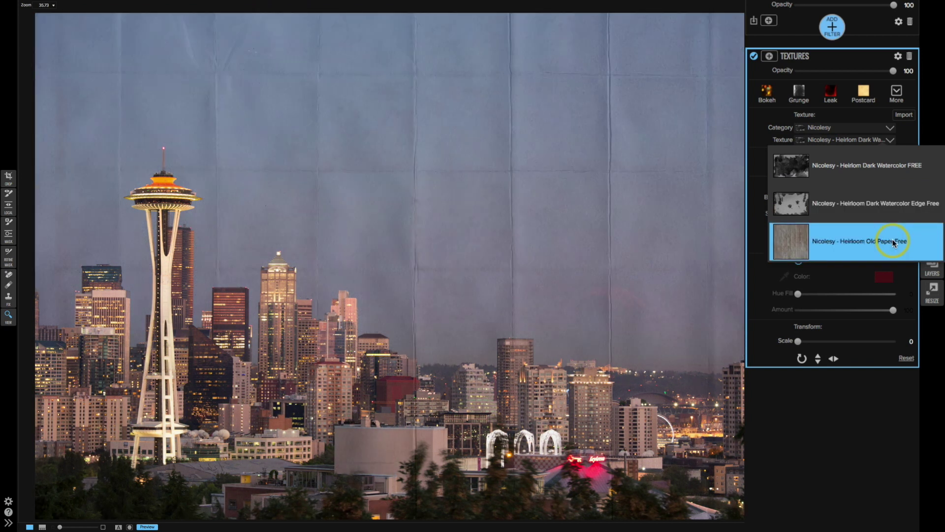
click(894, 241)
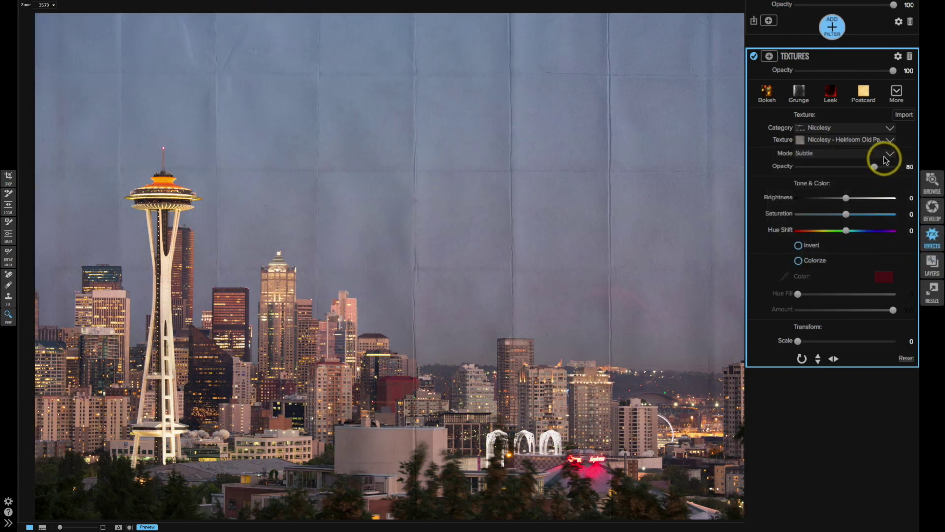
click(890, 154)
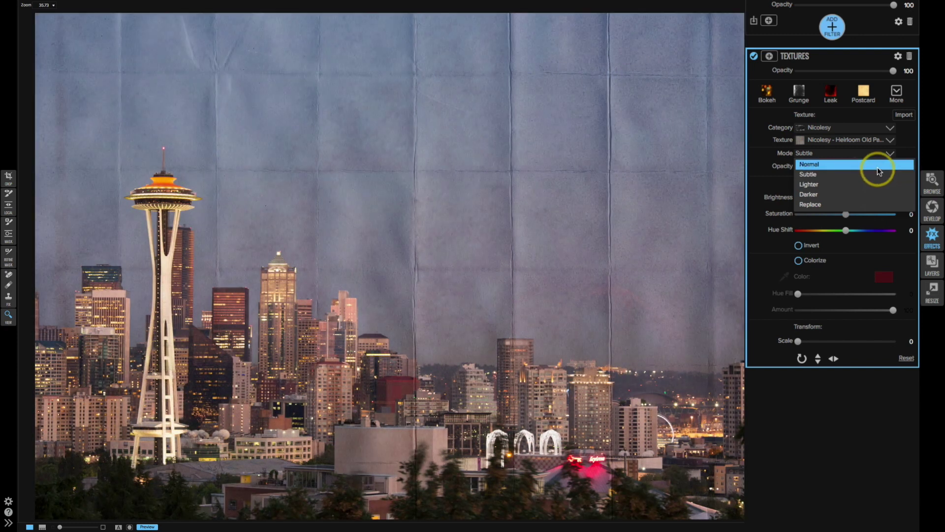
click(877, 167)
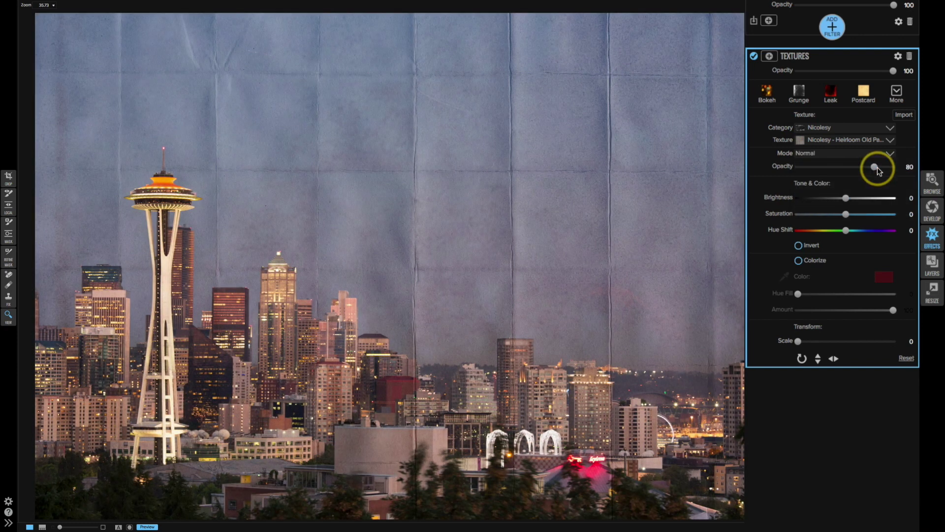
click(756, 58)
click(755, 59)
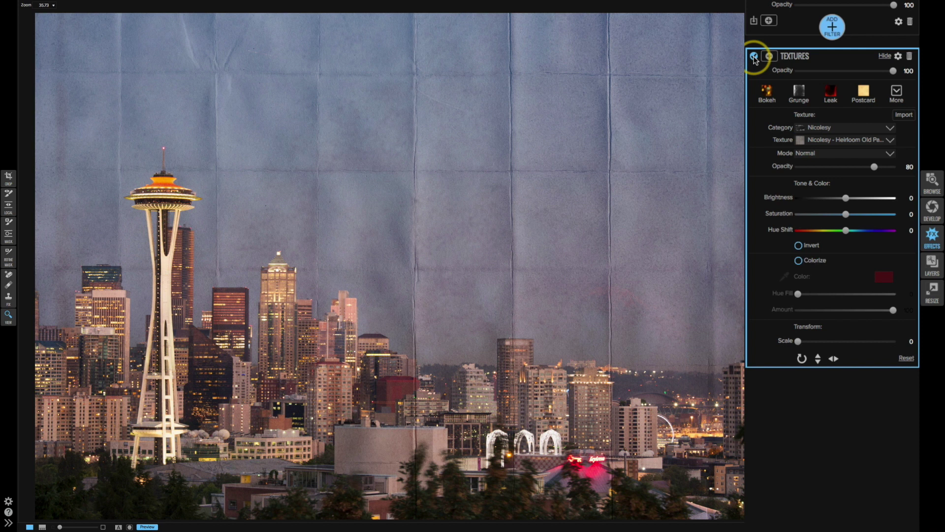
Step: Stack a second Textures filter above the old paper one and set its category to Nicolesy
click(832, 28)
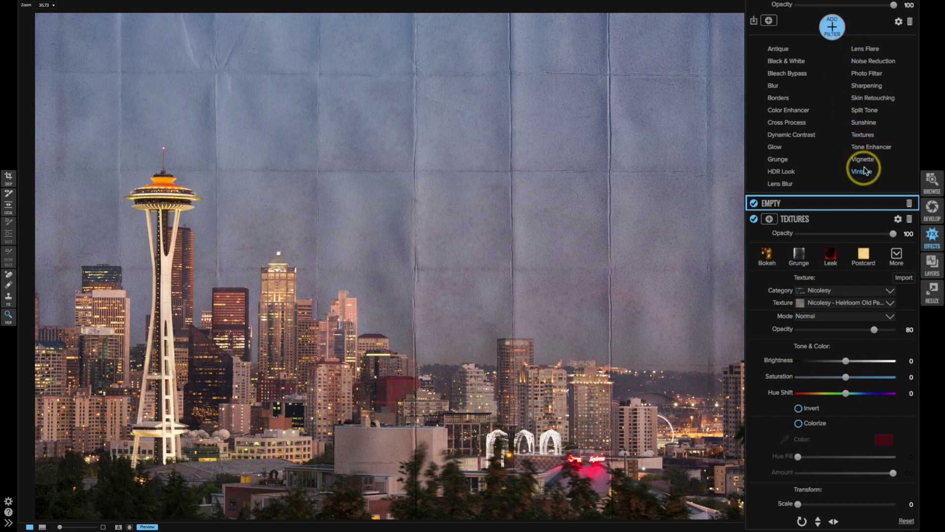
click(864, 135)
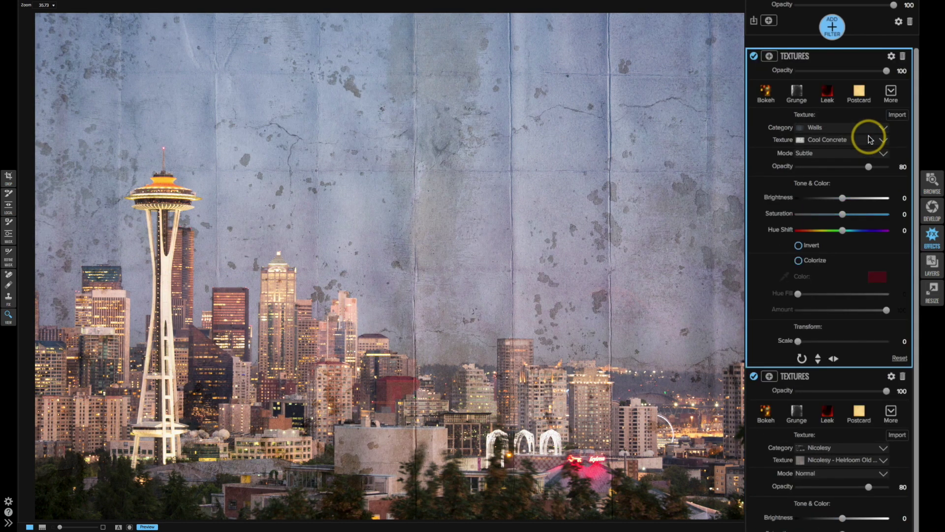
click(861, 128)
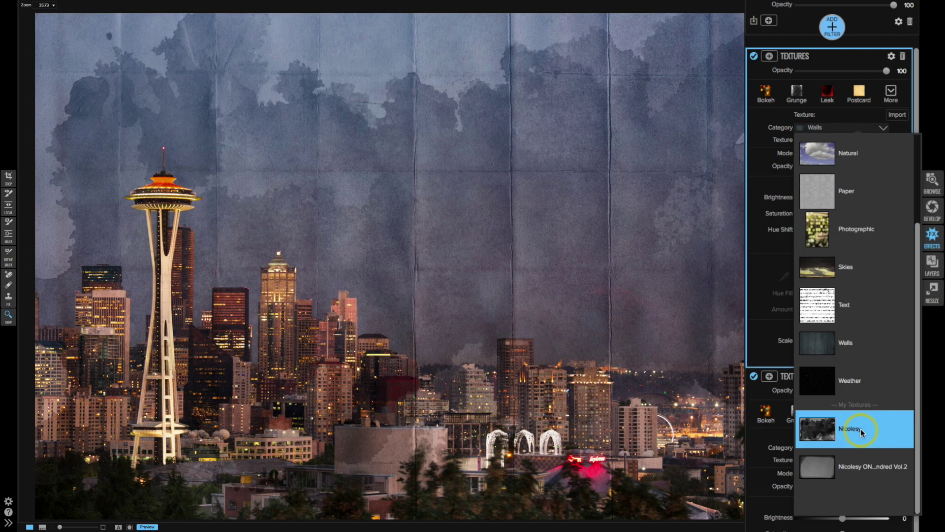
click(859, 424)
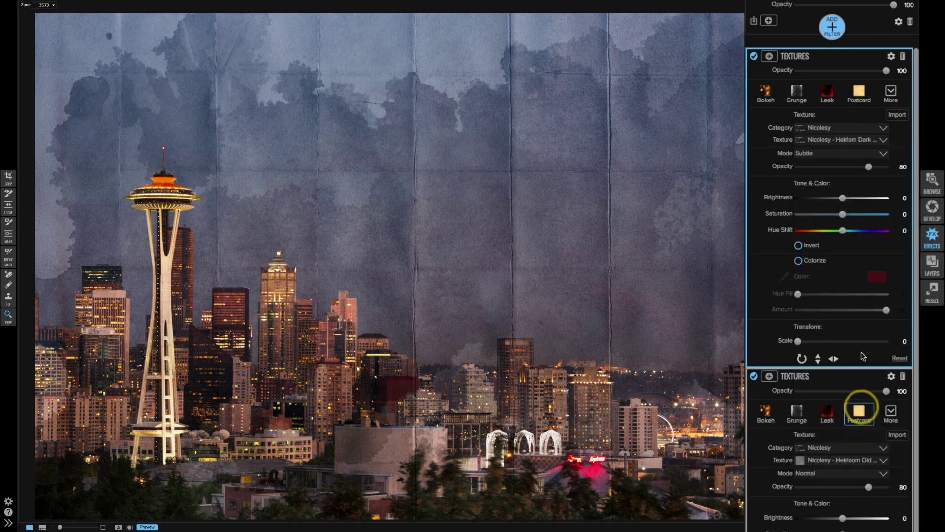
Step: Apply the "Nicolesy - Heirlom Dark Watercolor FREE" texture in Subtle mode at 68 opacity in the upper Textures filter, and try it inverted
click(884, 141)
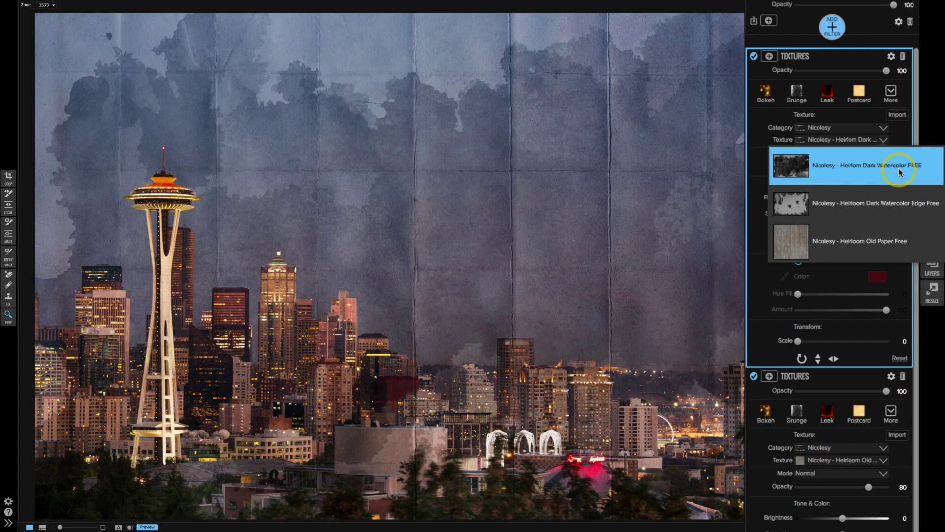
click(899, 168)
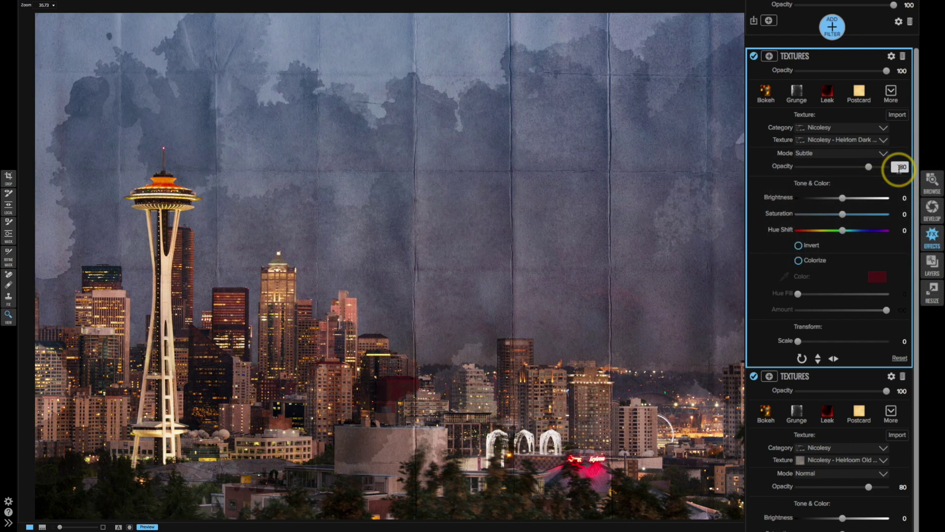
click(883, 153)
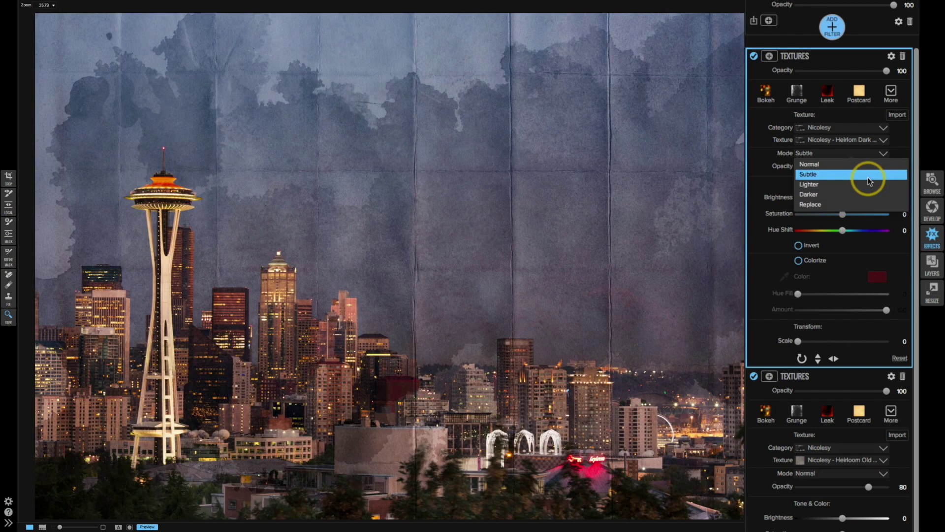
click(866, 174)
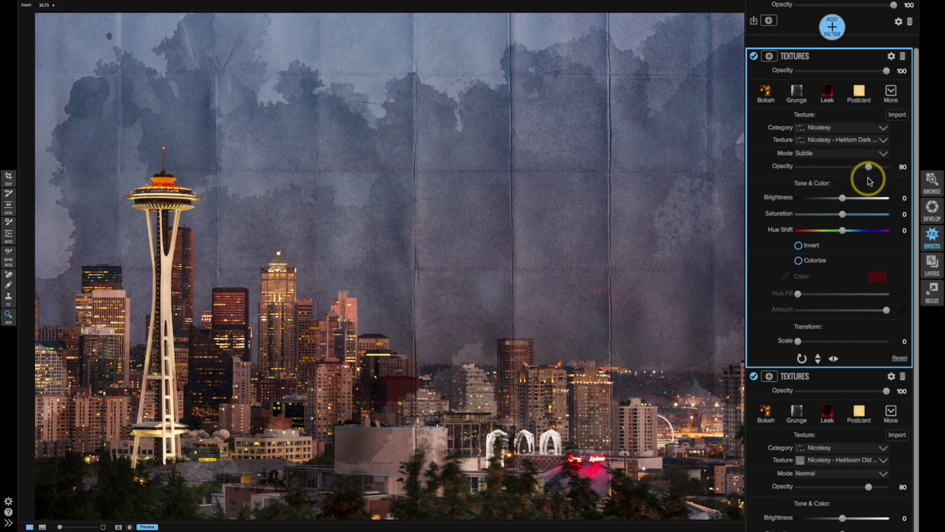
mouse_move(868, 167)
mouse_down()
mouse_move(844, 166)
mouse_move(859, 173)
mouse_up()
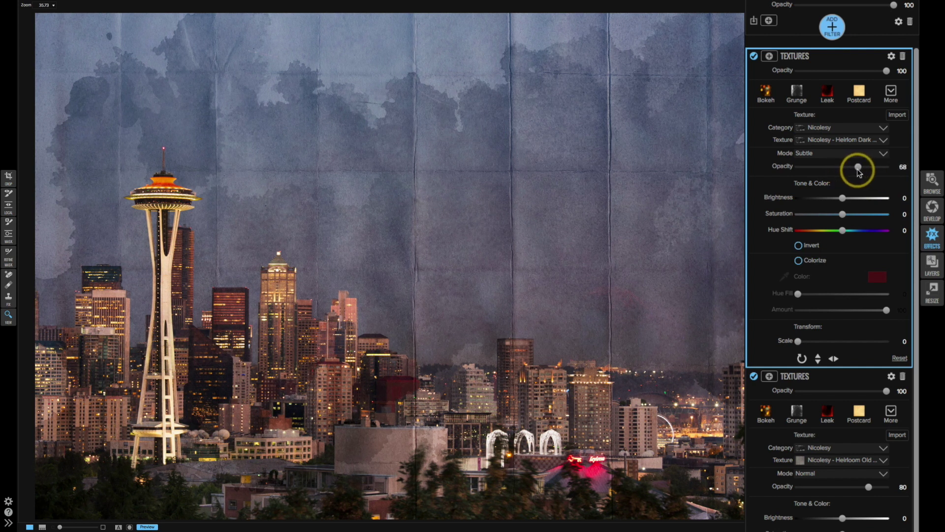
click(799, 246)
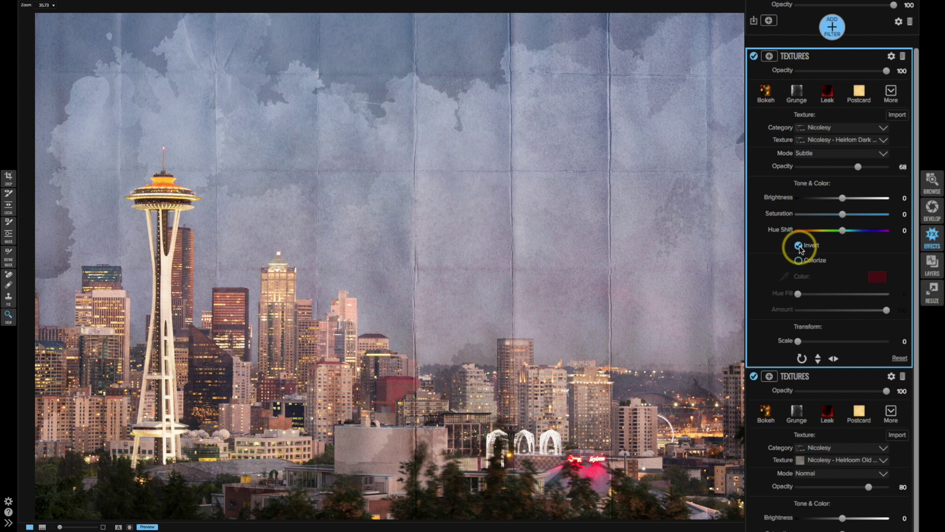
click(798, 245)
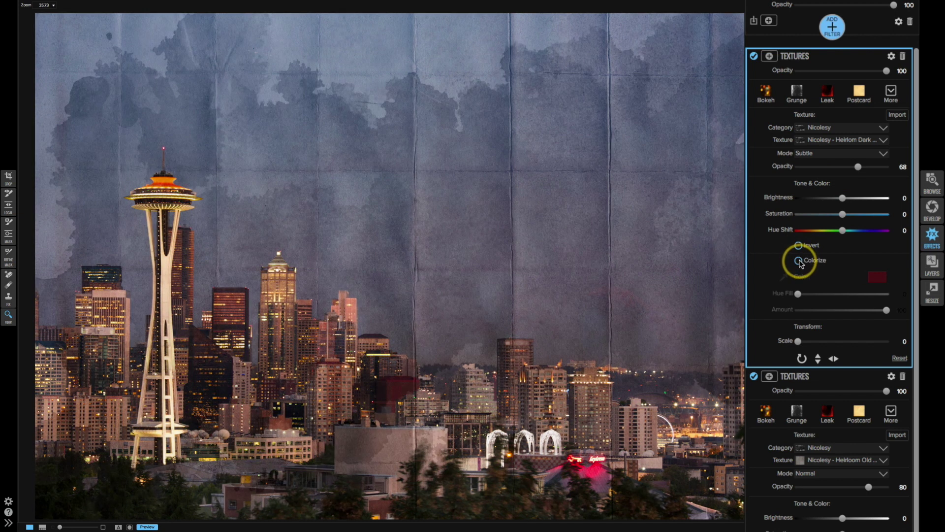
Step: Colorize the dark watercolor texture with a muted reddish brown, giving a Hue Fill of 30
click(799, 260)
click(877, 277)
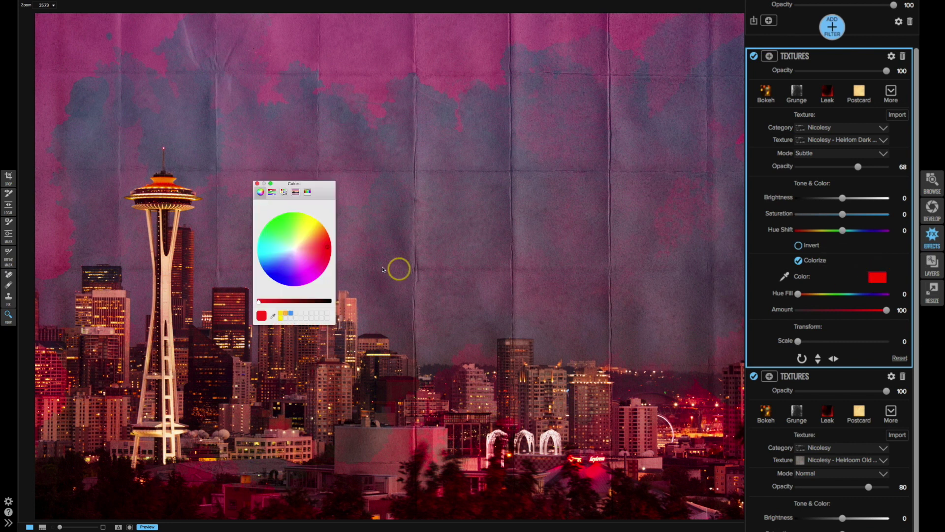
click(306, 241)
click(296, 302)
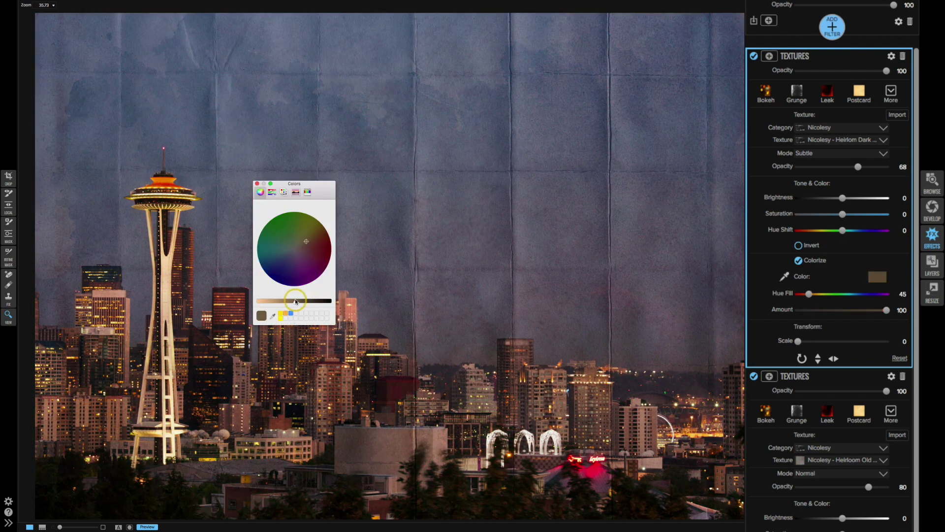
drag(296, 301, 279, 302)
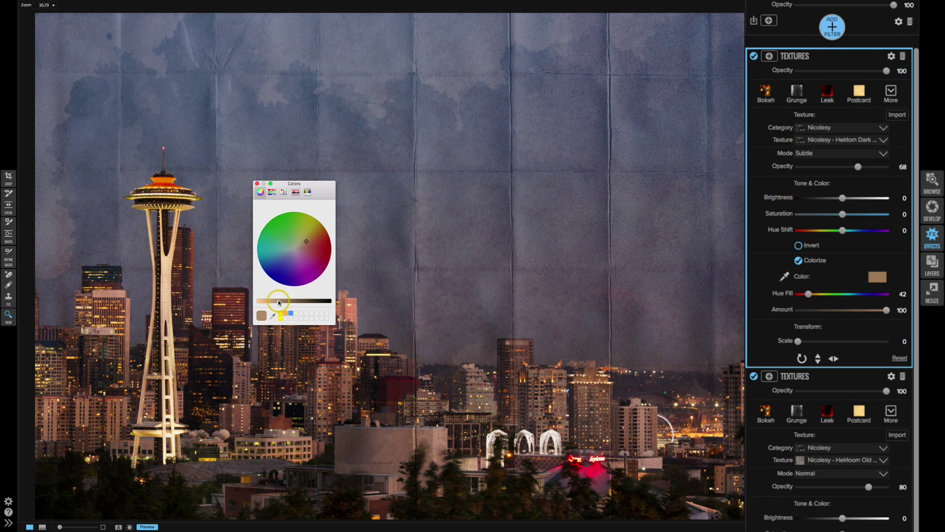
drag(319, 257, 309, 245)
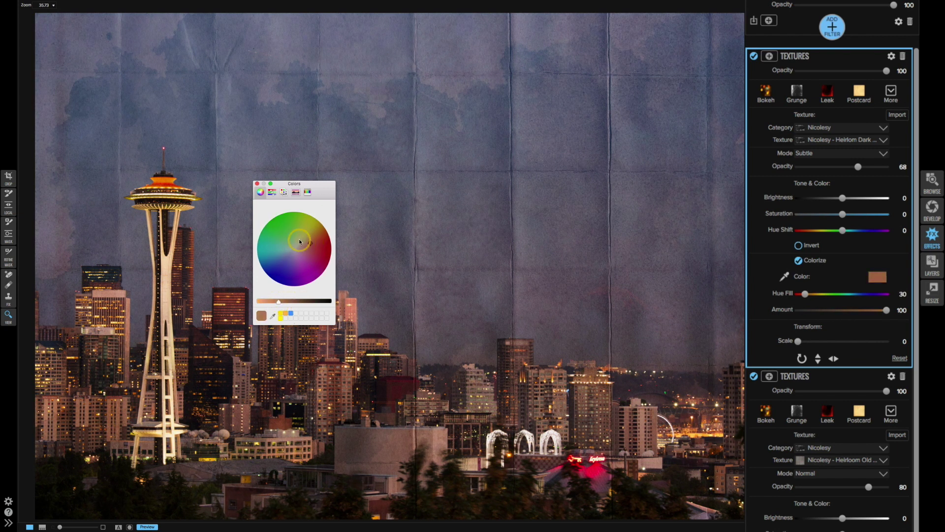
click(256, 183)
Step: Set the colorize Amount of the watercolor texture to 21 and compare the photo with Colorize off and on
click(798, 260)
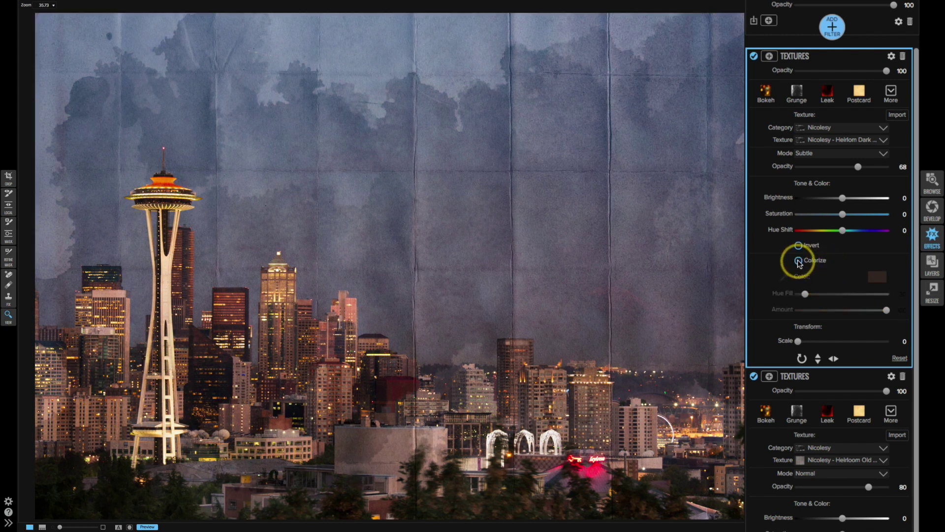
click(798, 260)
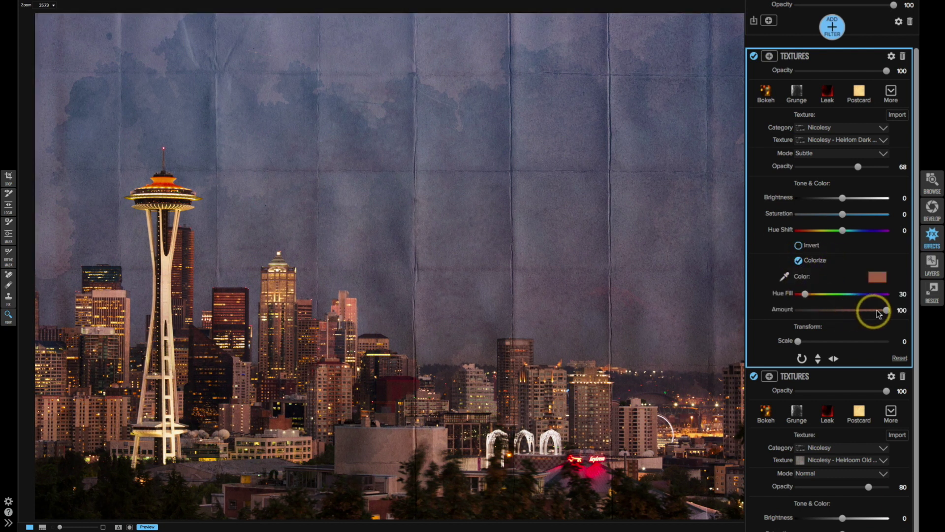
drag(886, 311, 817, 319)
click(799, 261)
click(799, 262)
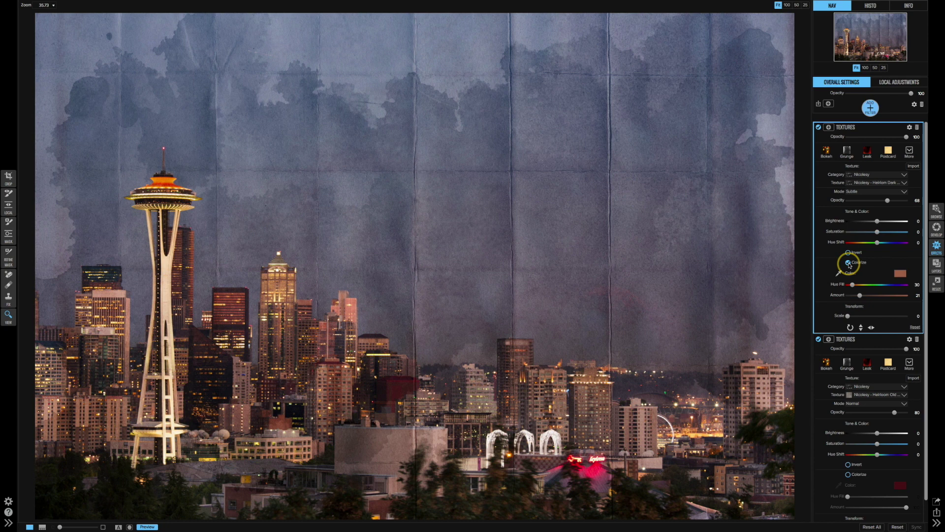
Step: Show the presets again and browse the full-screen previews of the "Nicolesy ON1 Hundred Vol.2 — Creative Heirloom" category down to Heirloom 25
key(ctrl+Left)
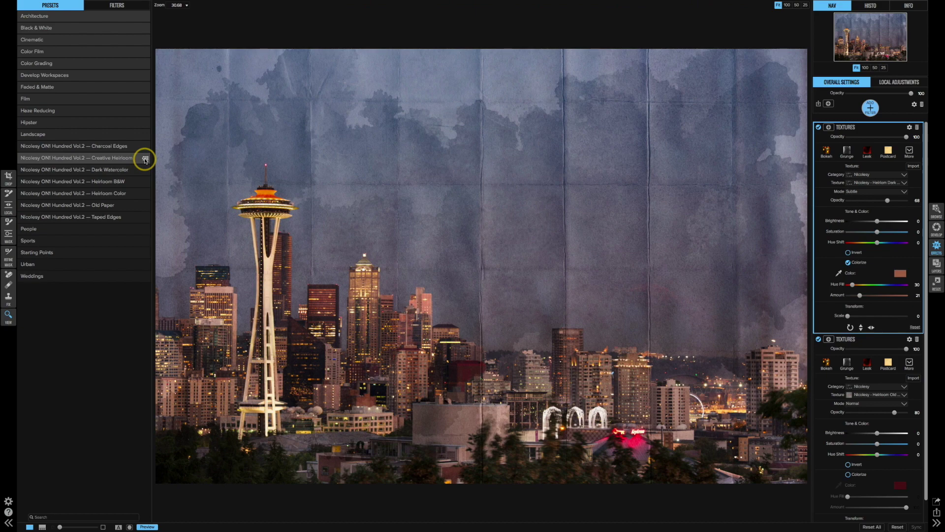
click(146, 159)
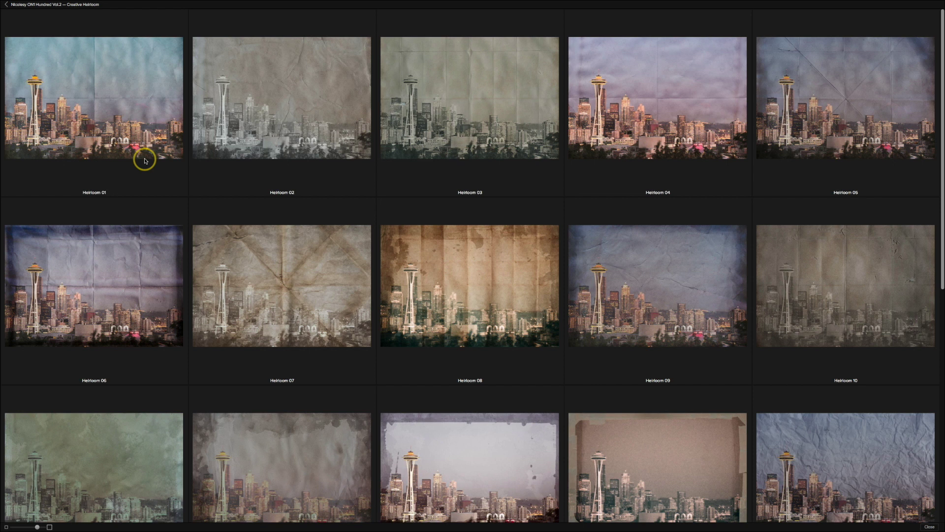
scroll(185, 186, down, 6)
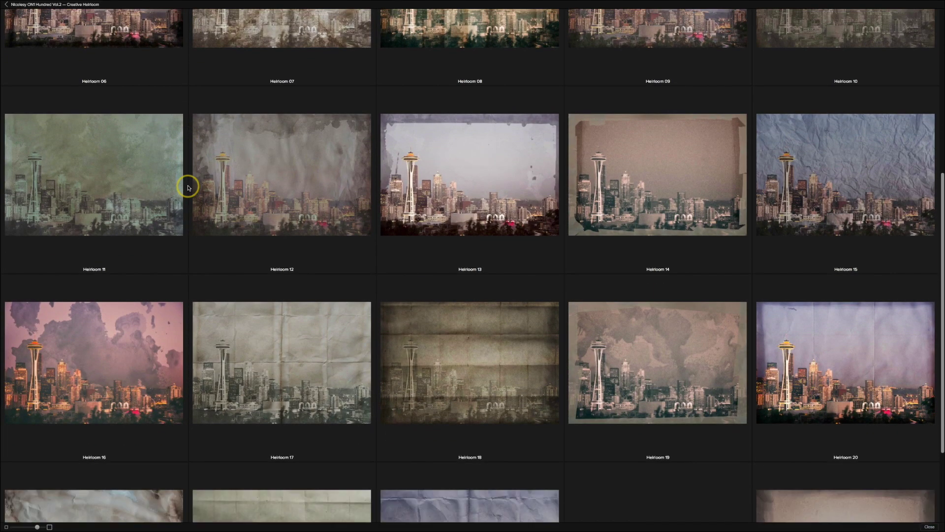
scroll(188, 187, down, 3)
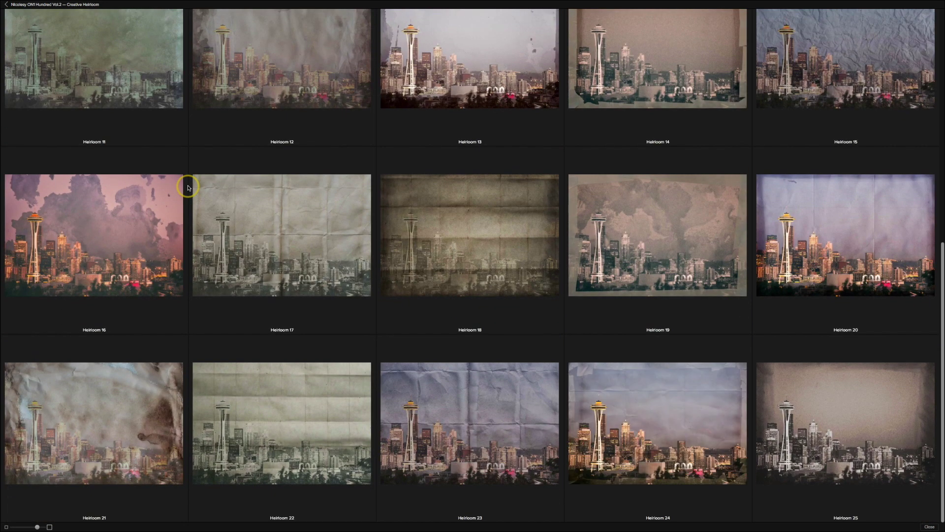